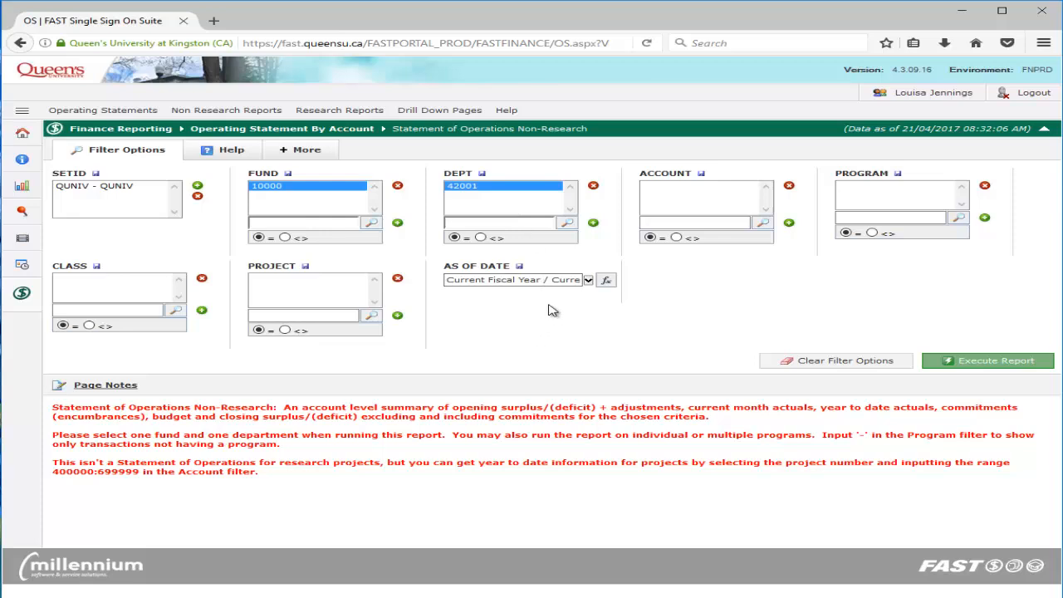
Run the Statement of Operations Non-Research report as of Jan-2017 and open its Excel export in Microsoft Excel
left_click(588, 280)
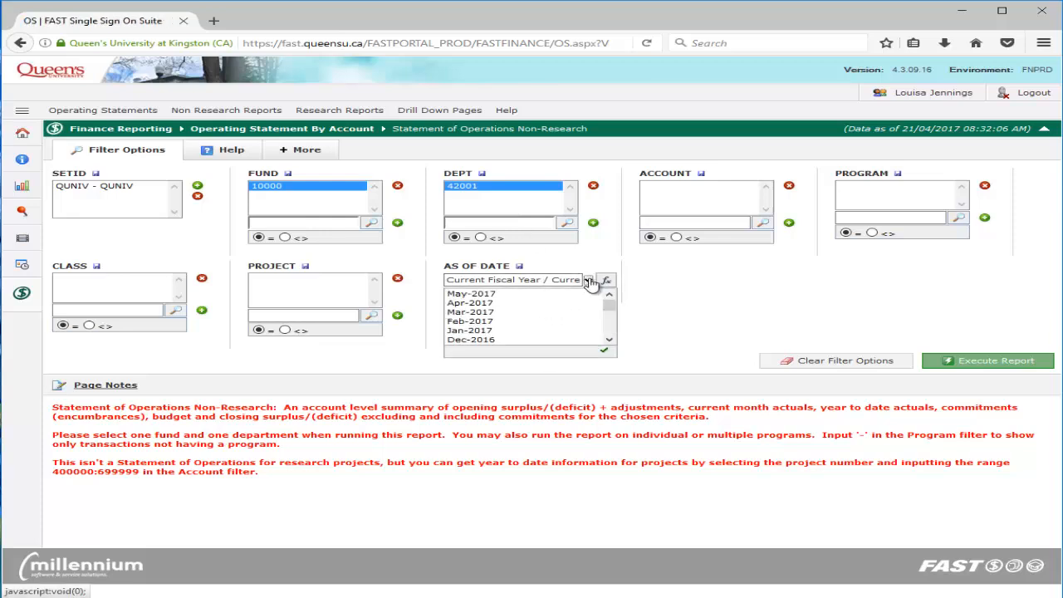
left_click(541, 331)
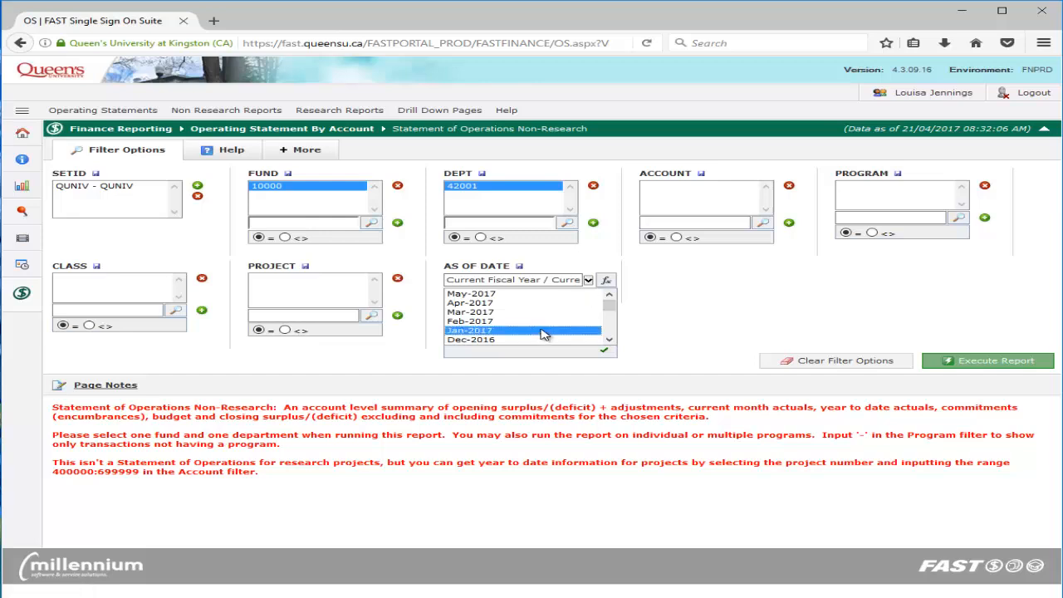
left_click(544, 334)
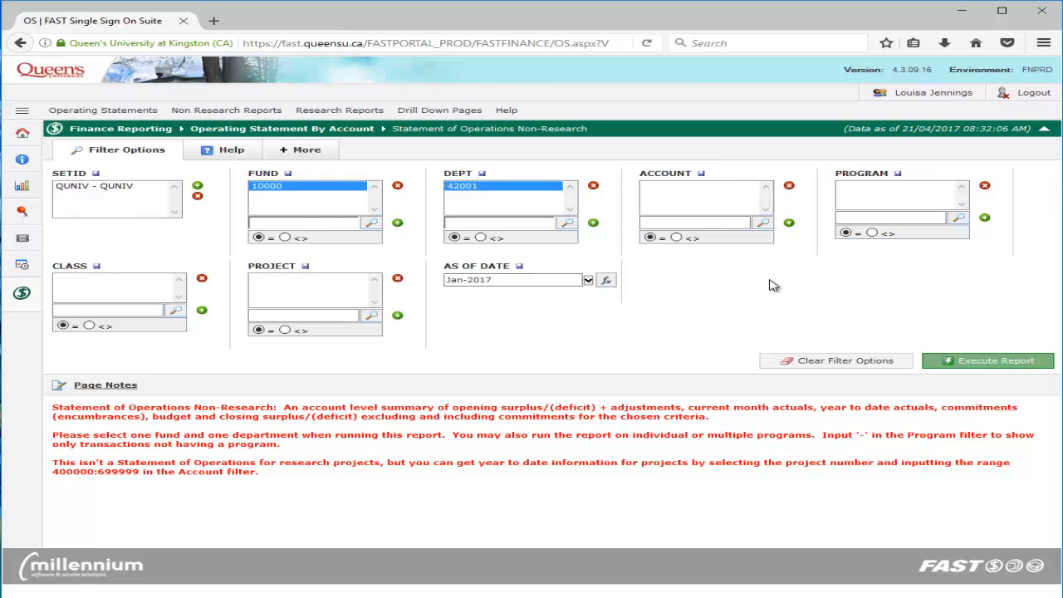
left_click(951, 361)
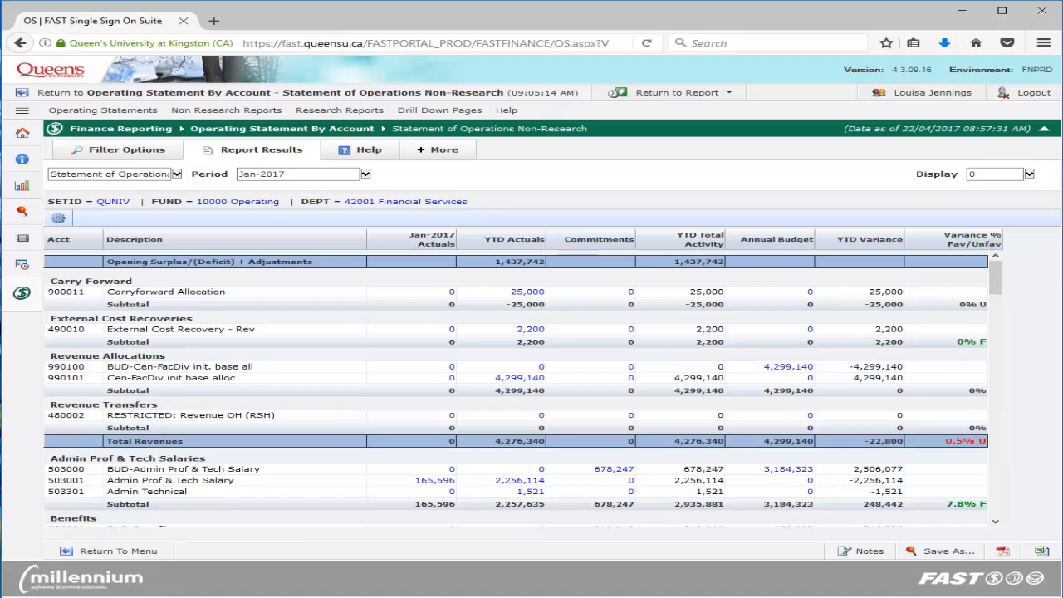
left_click(1043, 552)
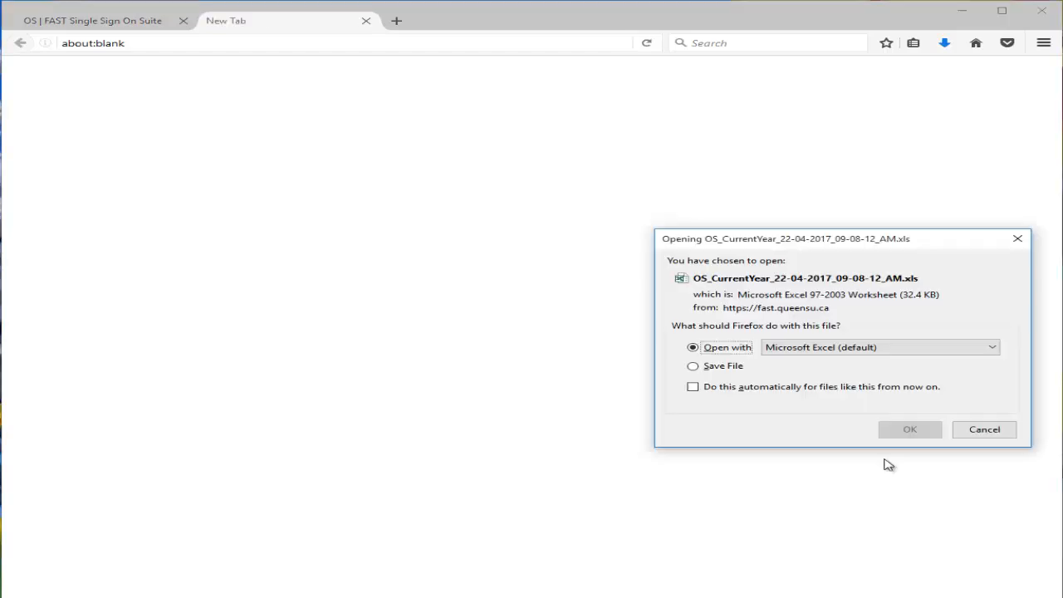
left_click(900, 430)
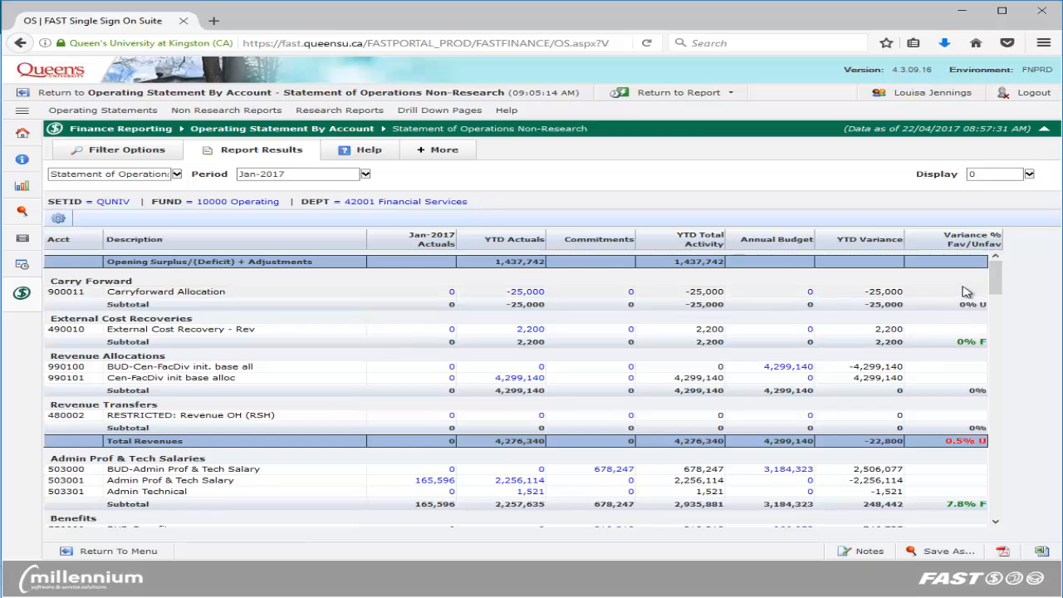
Drill down into the Total row's Jan-2017 Actuals amount in the web report and open the transaction details in Excel
left_click_drag(995, 279, 1014, 544)
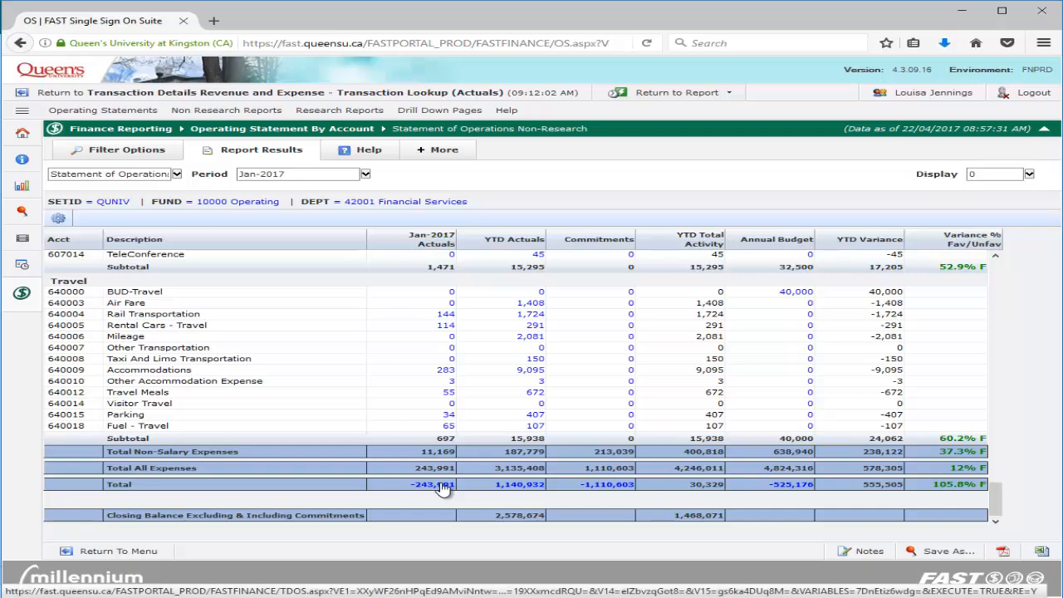
left_click(439, 484)
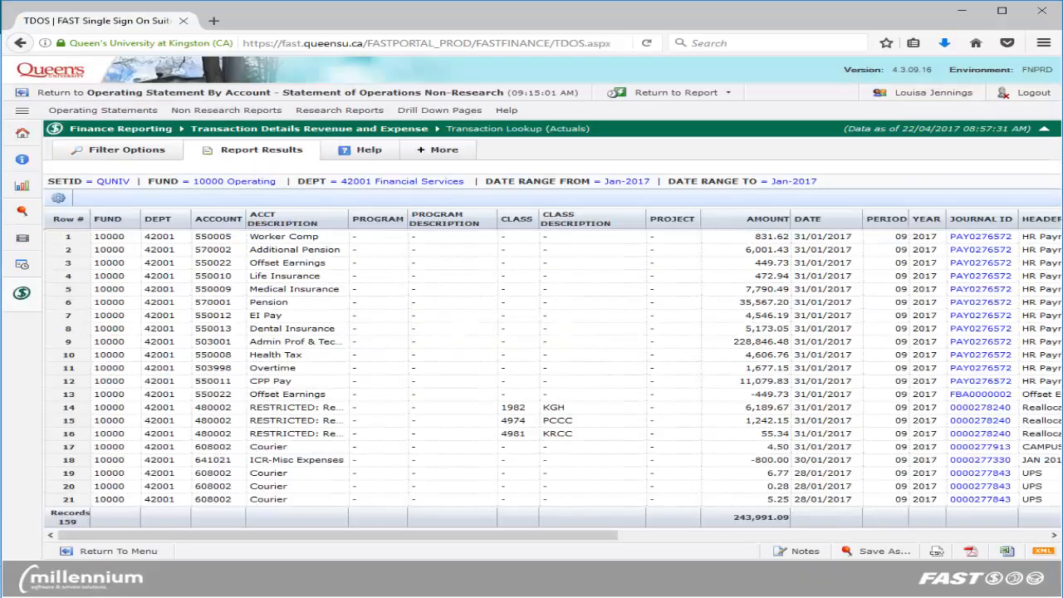
left_click(1007, 552)
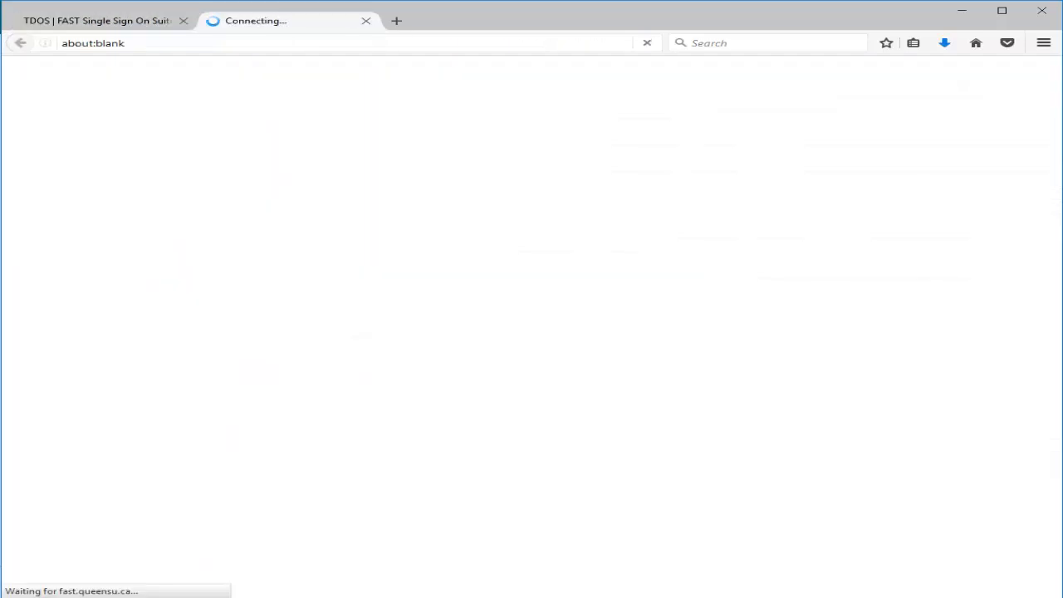
left_click(913, 436)
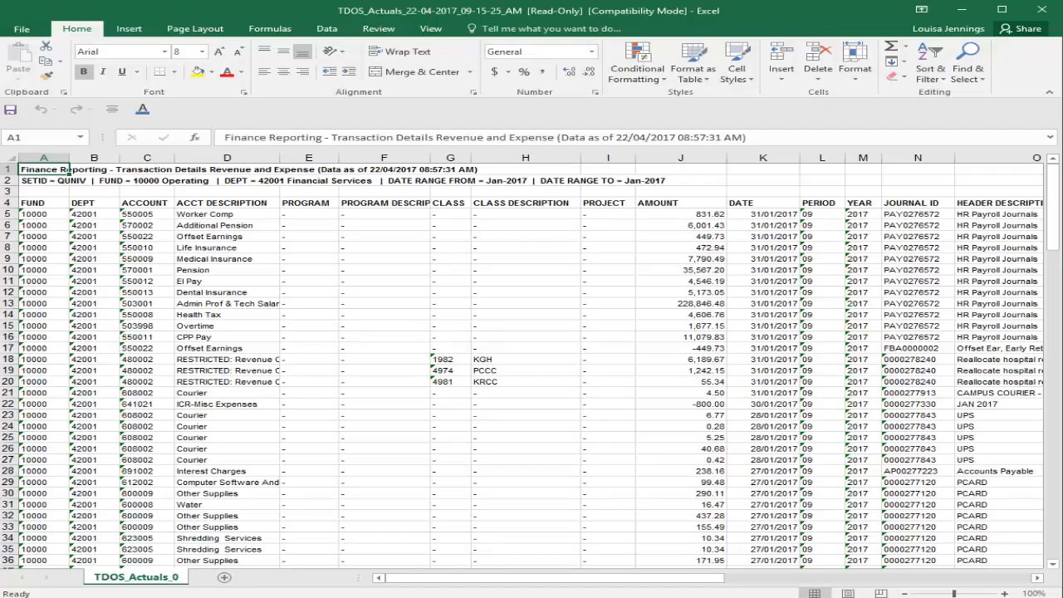
Copy the entire transaction details sheet and paste it into a new sheet of the OS_CurrentYear statement workbook
left_click(9, 158)
right_click(73, 201)
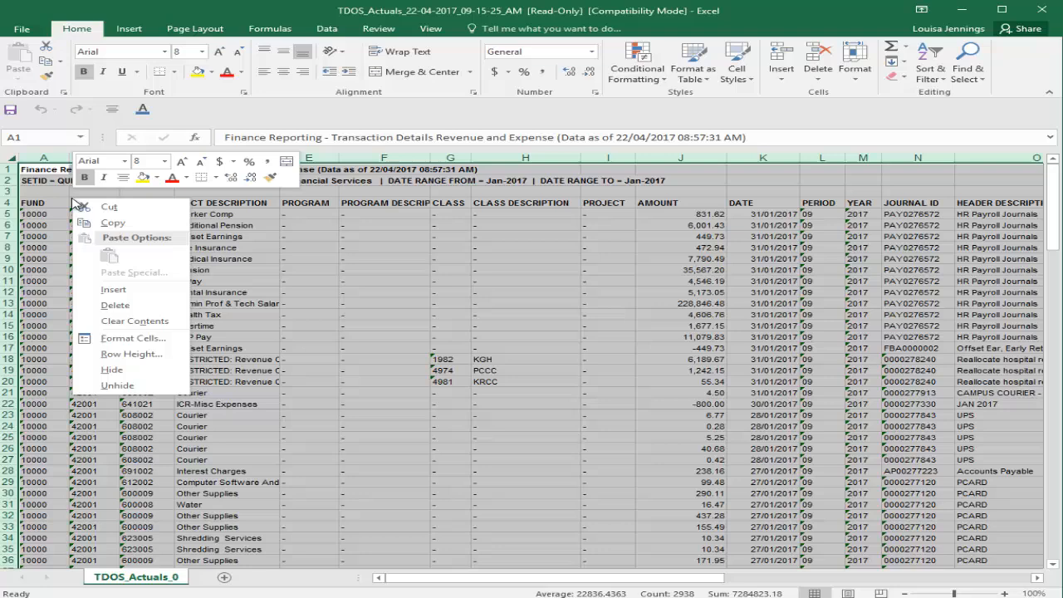
left_click(105, 227)
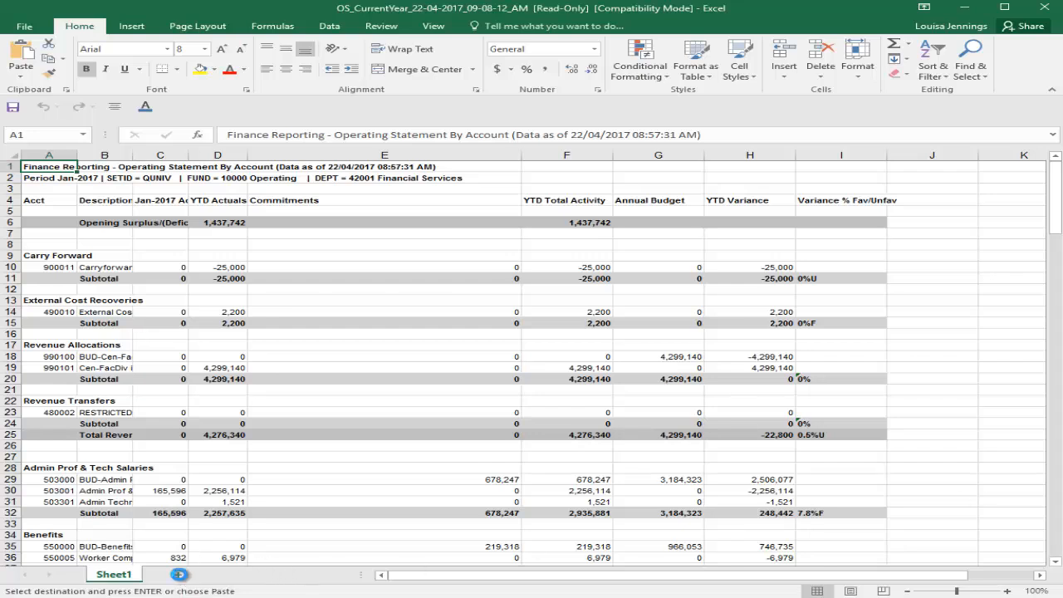
left_click(179, 575)
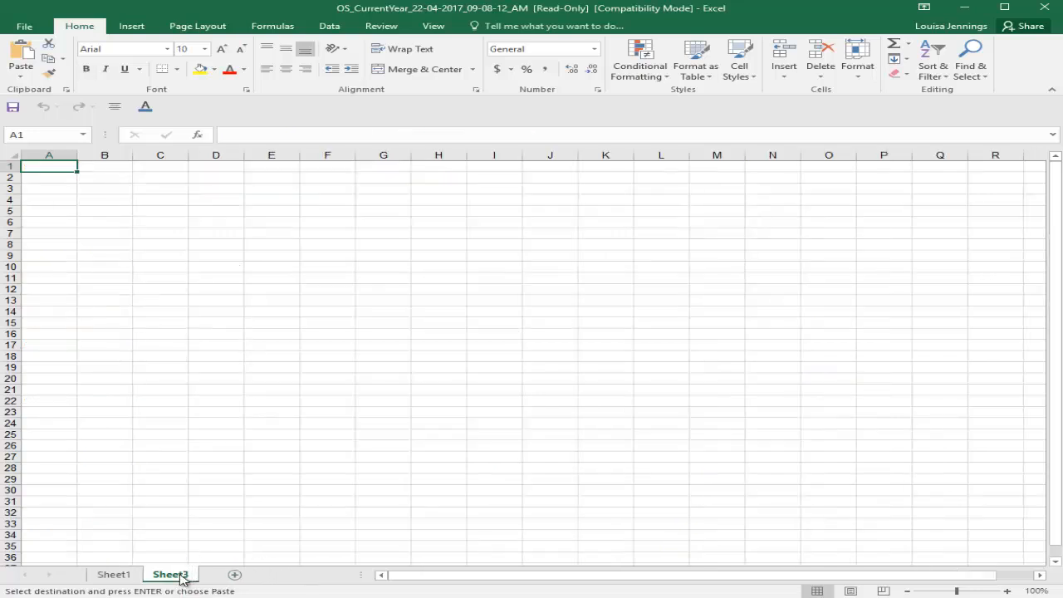
right_click(60, 165)
left_click(98, 226)
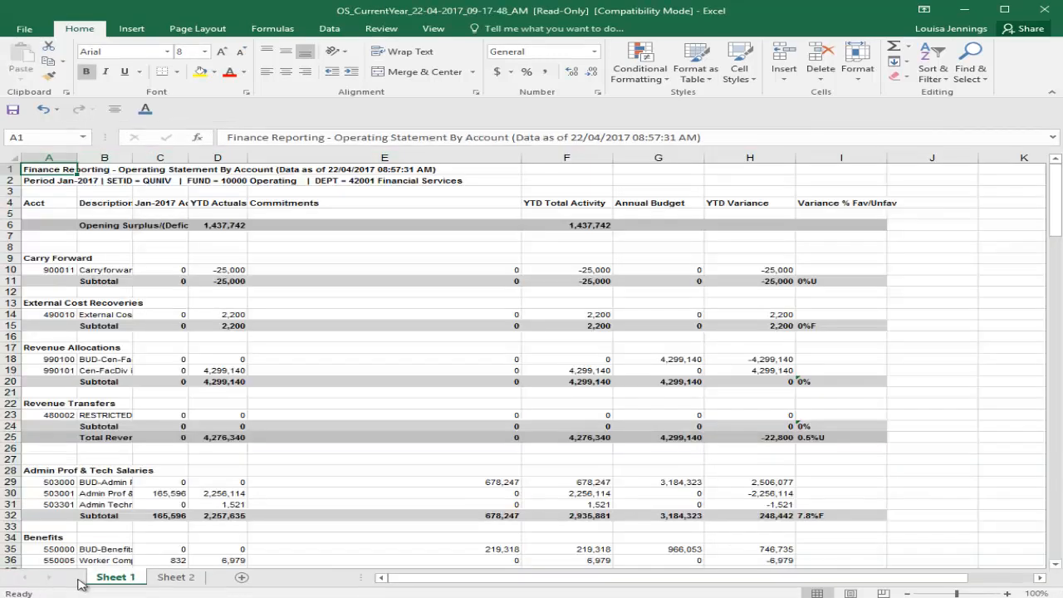
Rename the operating statement sheet as "January 2017 SOP"
right_click(108, 579)
left_click(151, 455)
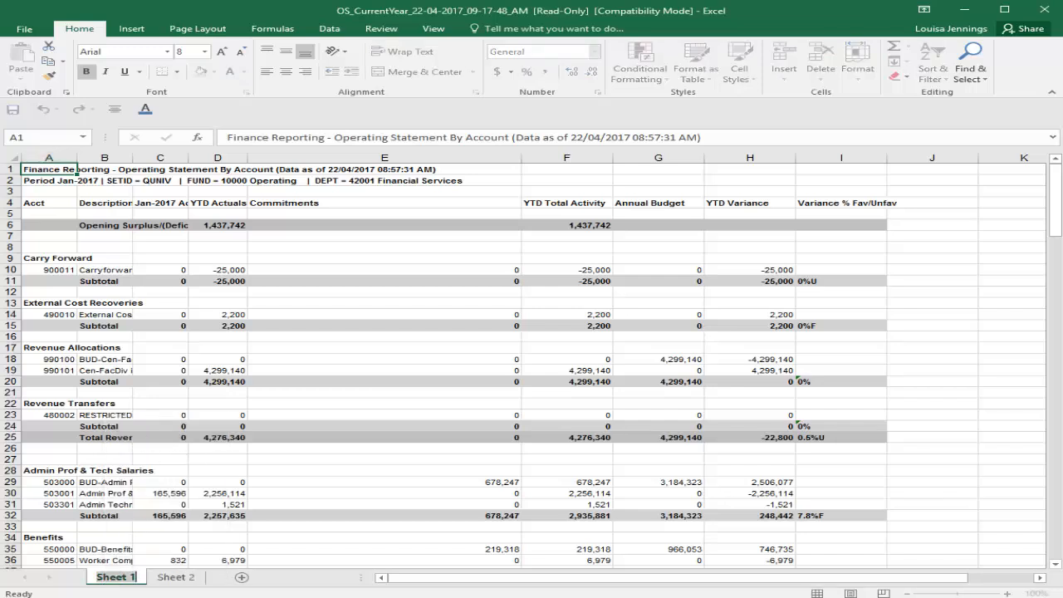
type("J")
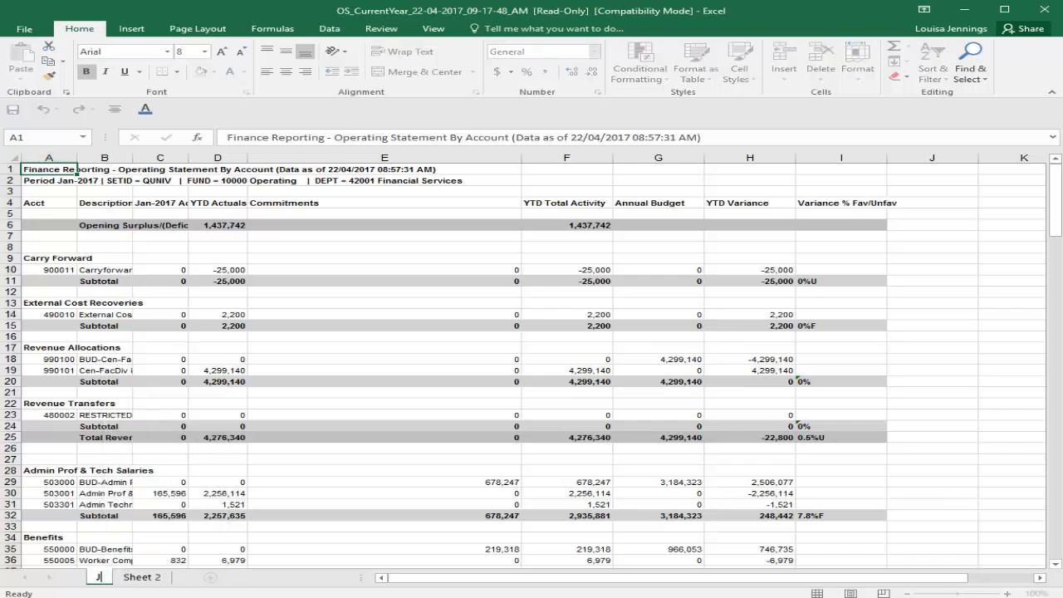
type("anuary 2017 SOP")
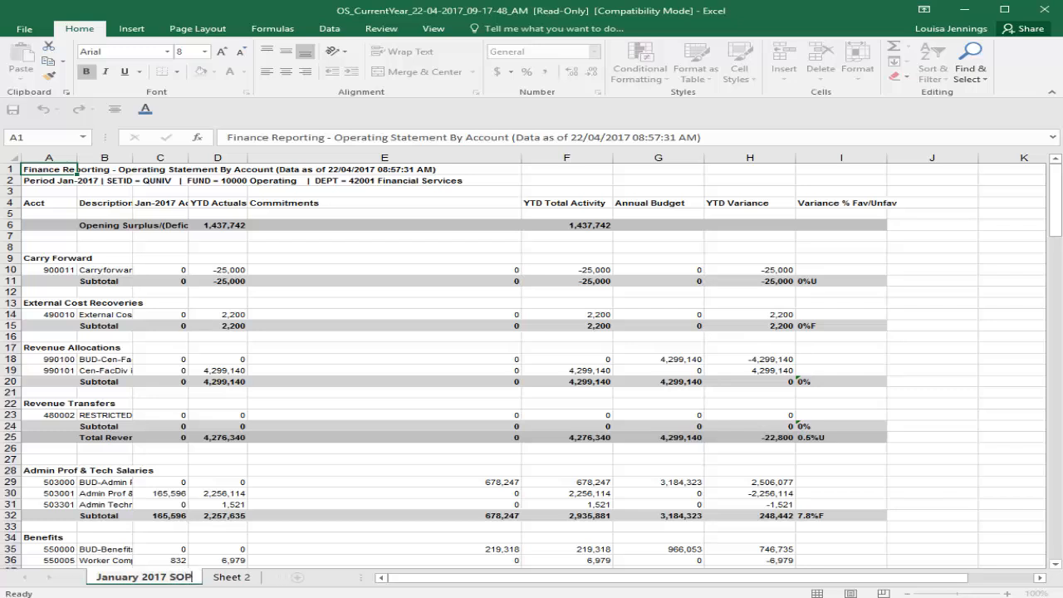
key("Return")
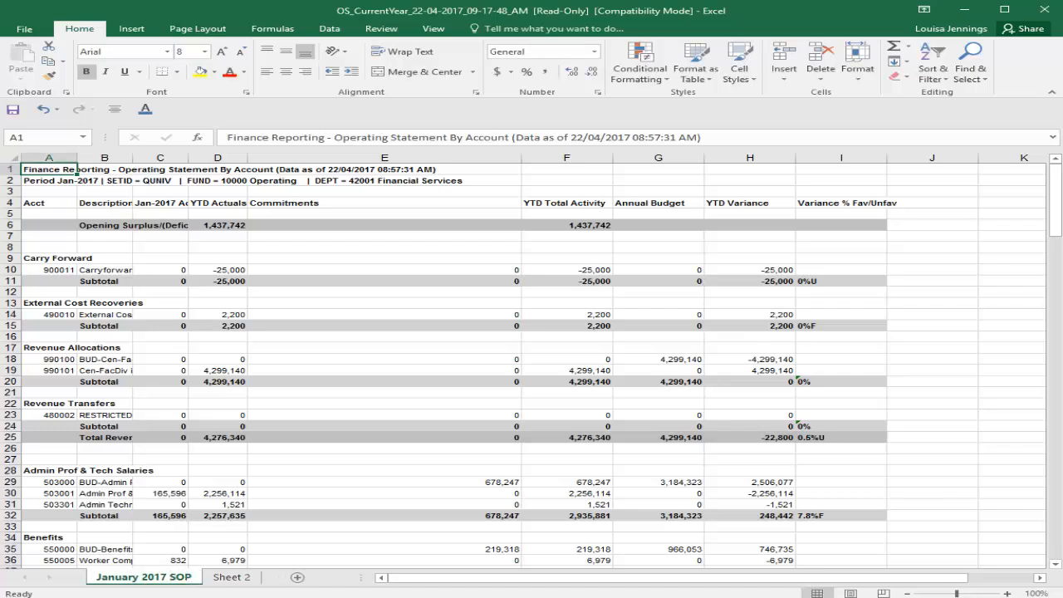
Rename the transaction details sheet, Sheet 2, as "January 2017 Details"
left_click(232, 579)
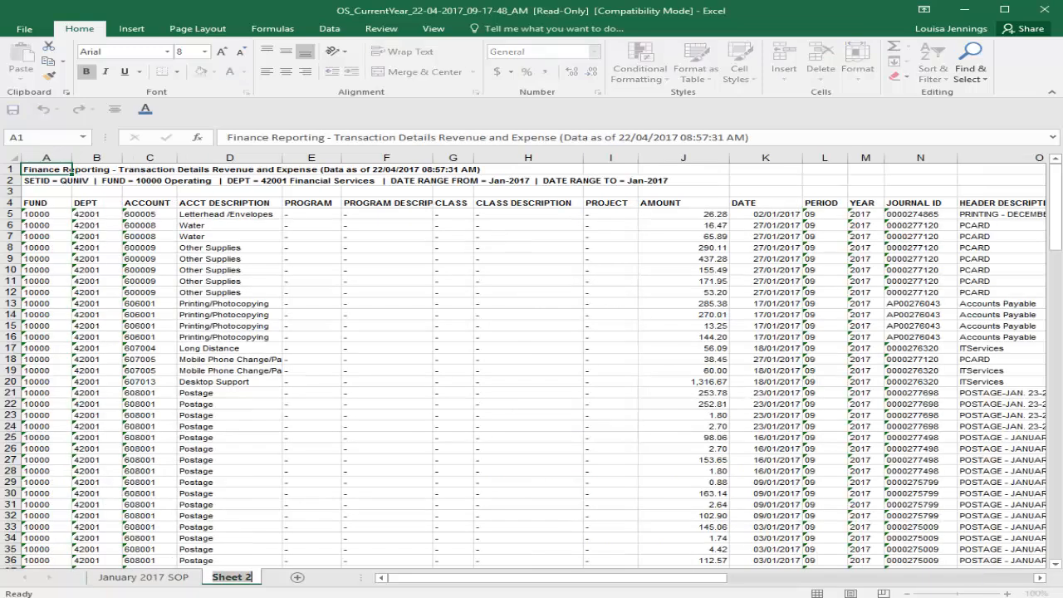
type("January 2017")
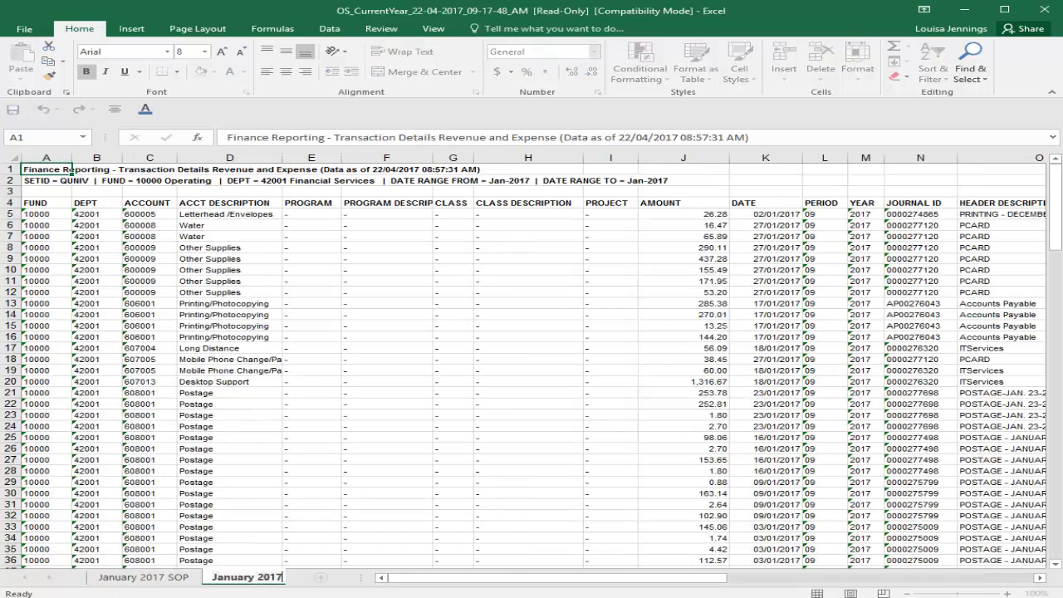
type(" Details")
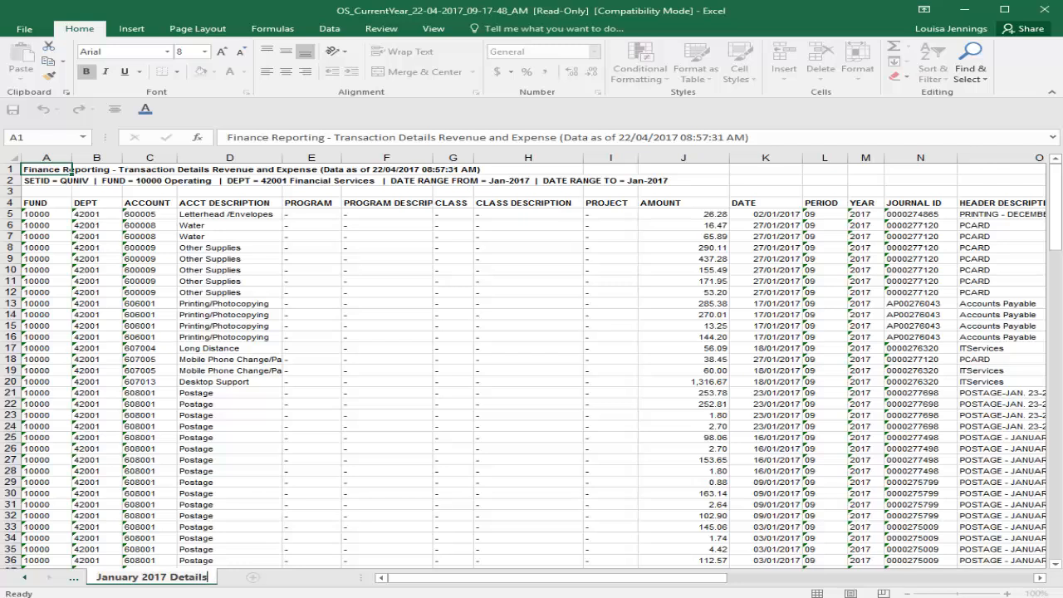
key("Return")
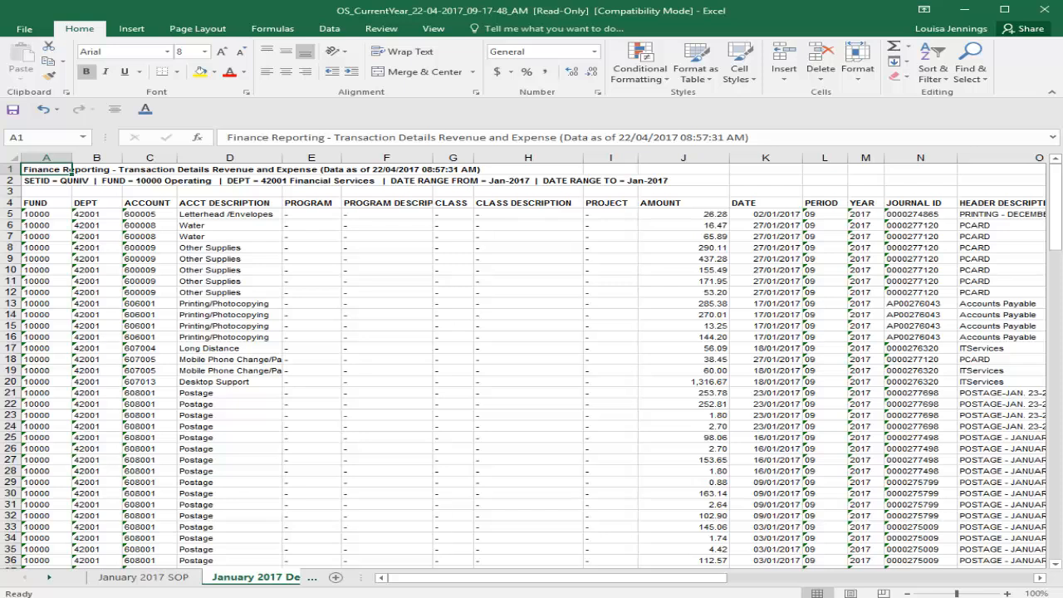
Delete rows 1 to 3 above the column headings on the January 2017 Details sheet
left_click_drag(65, 169, 58, 180)
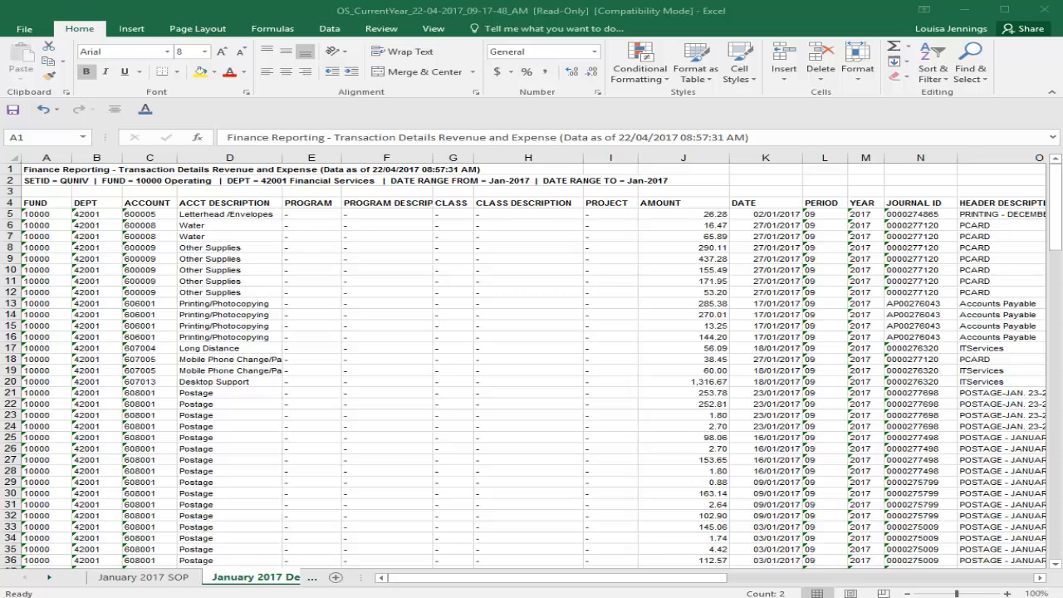
left_click(11, 171)
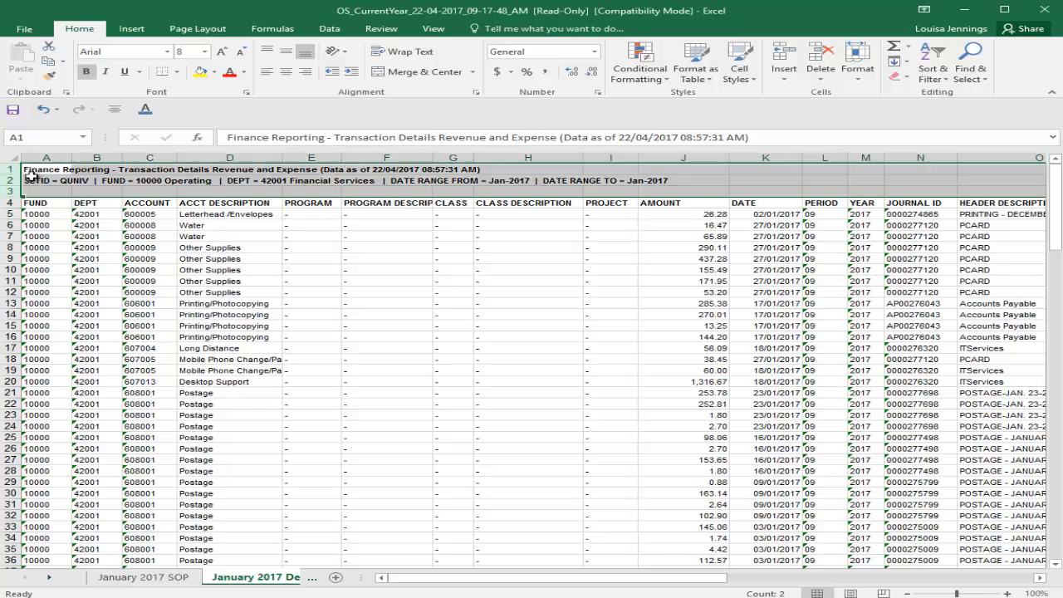
right_click(30, 173)
left_click(67, 284)
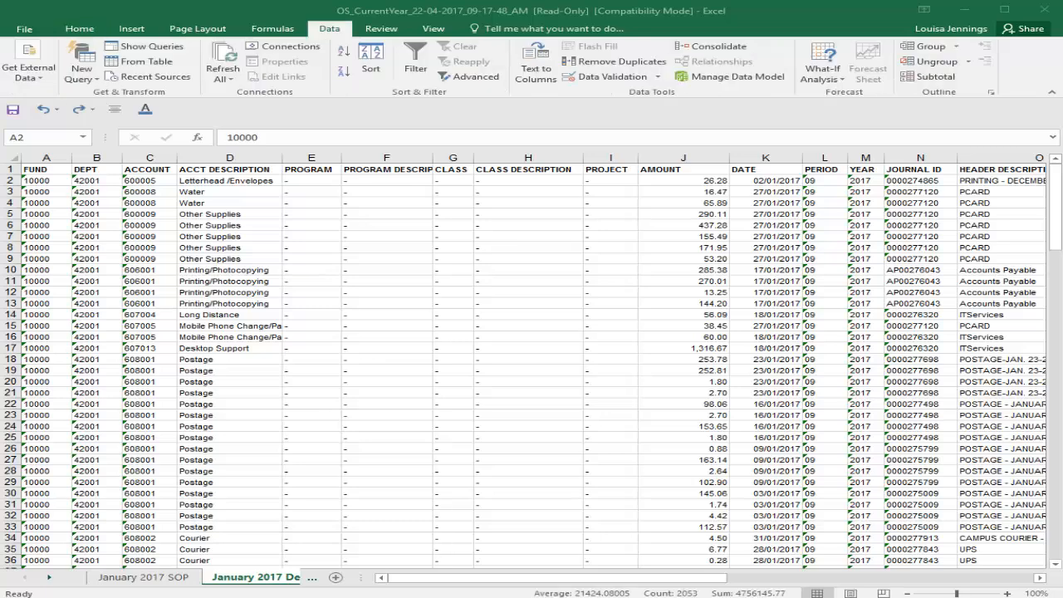
Sort the transaction details by ACCOUNT values A to Z, sorting numbers and numbers stored as text separately
left_click(8, 155)
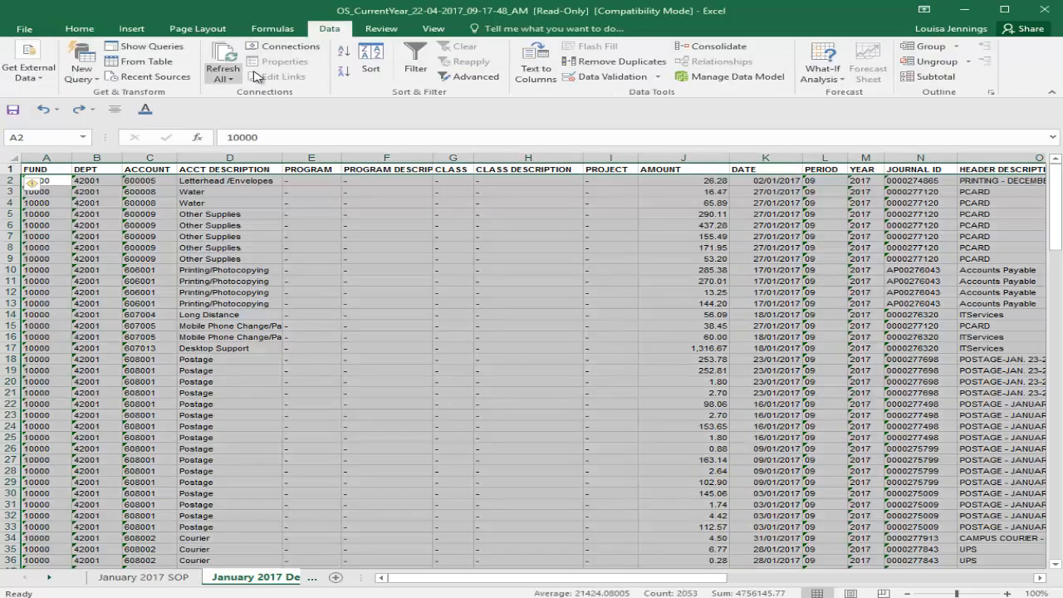
left_click(373, 58)
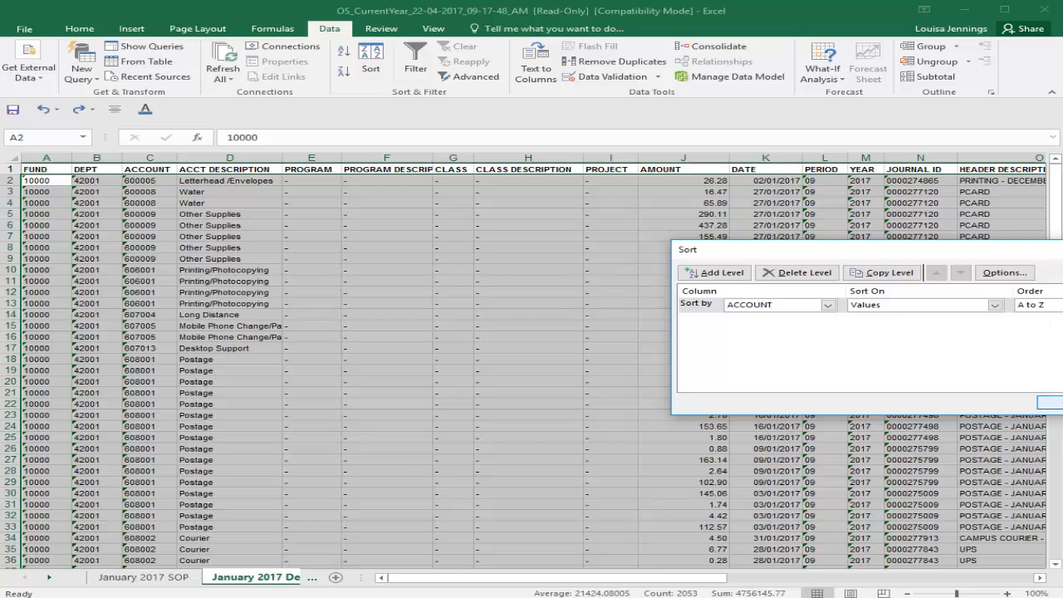
key("Return")
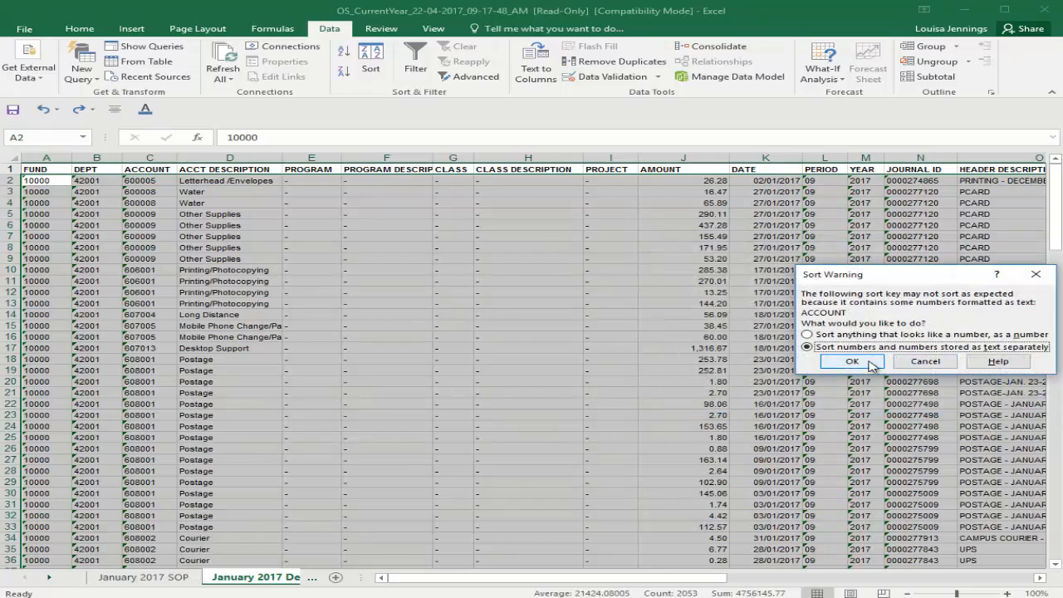
left_click(870, 363)
Insert an empty column between the AMOUNT and DATE columns
left_click(765, 169)
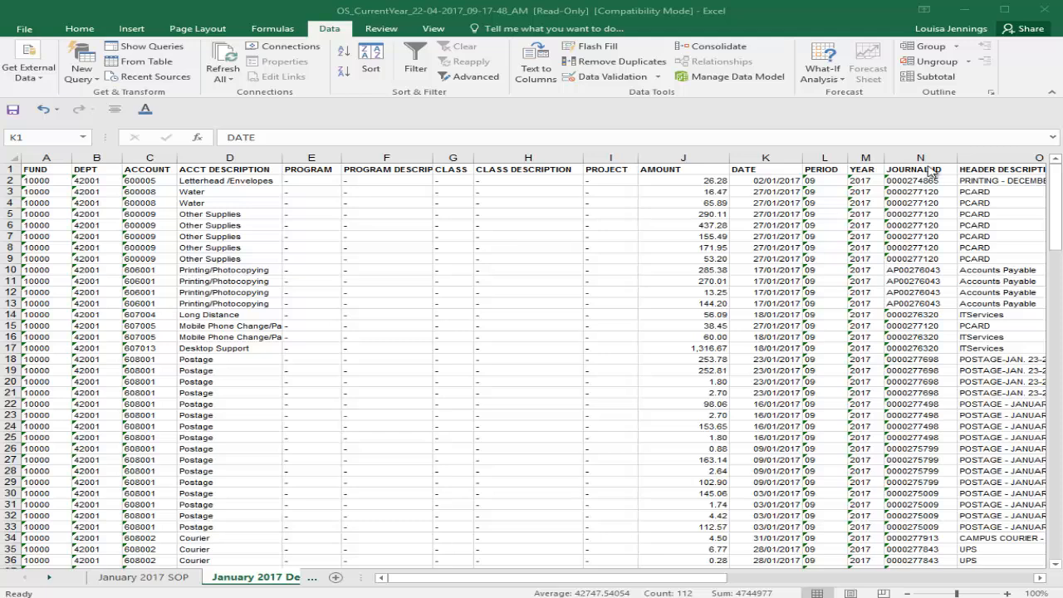
left_click(763, 156)
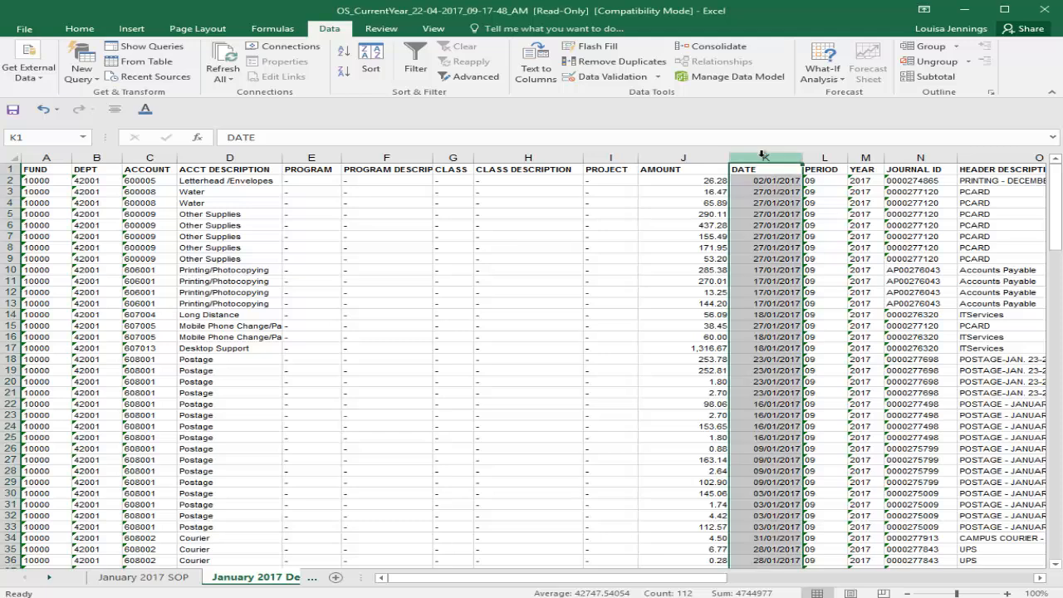
right_click(764, 156)
left_click(806, 242)
Enter the heading "Reconciled" in cell K1 and mark the first transaction, in K2, with "R"
left_click(777, 170)
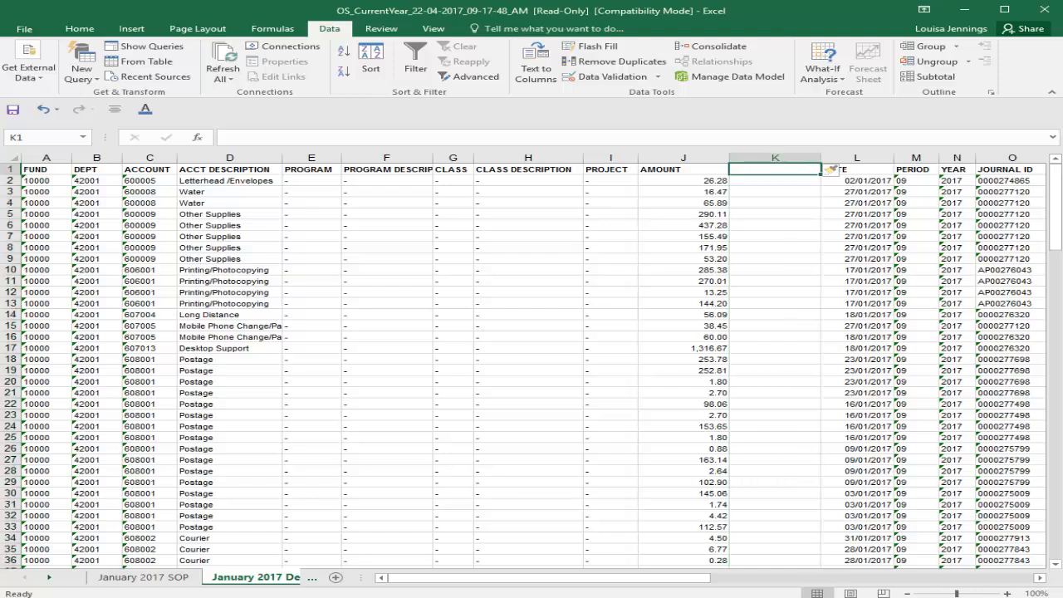
type("Recon")
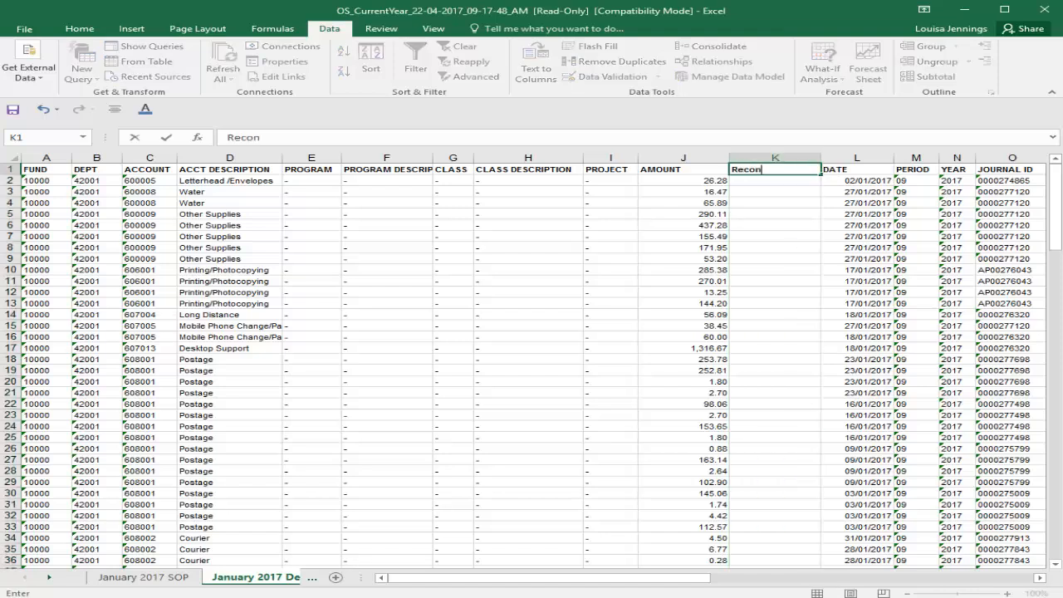
type("ciled")
key("Return")
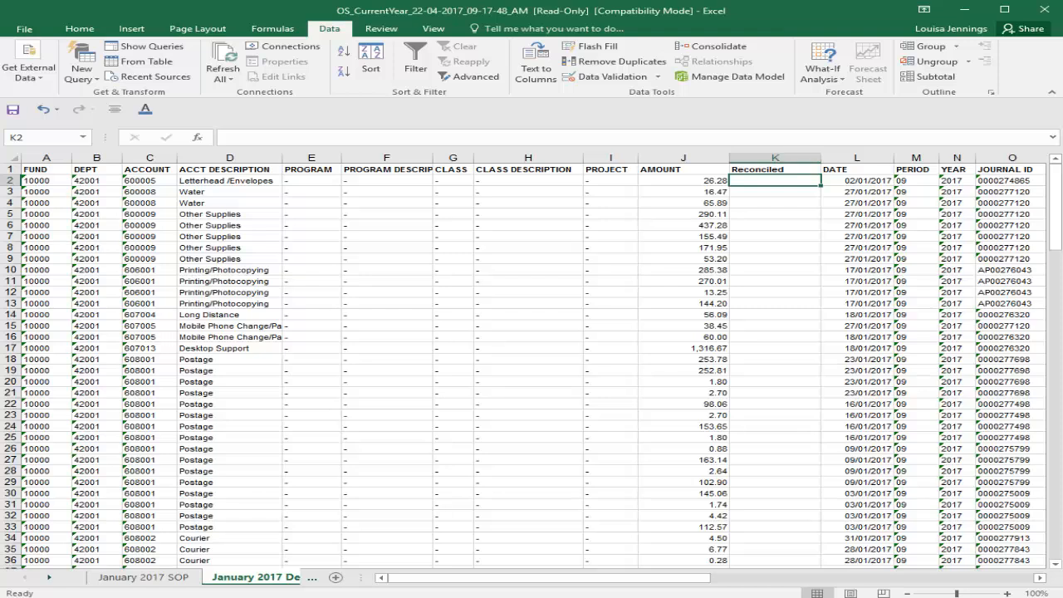
type("R")
key("Return")
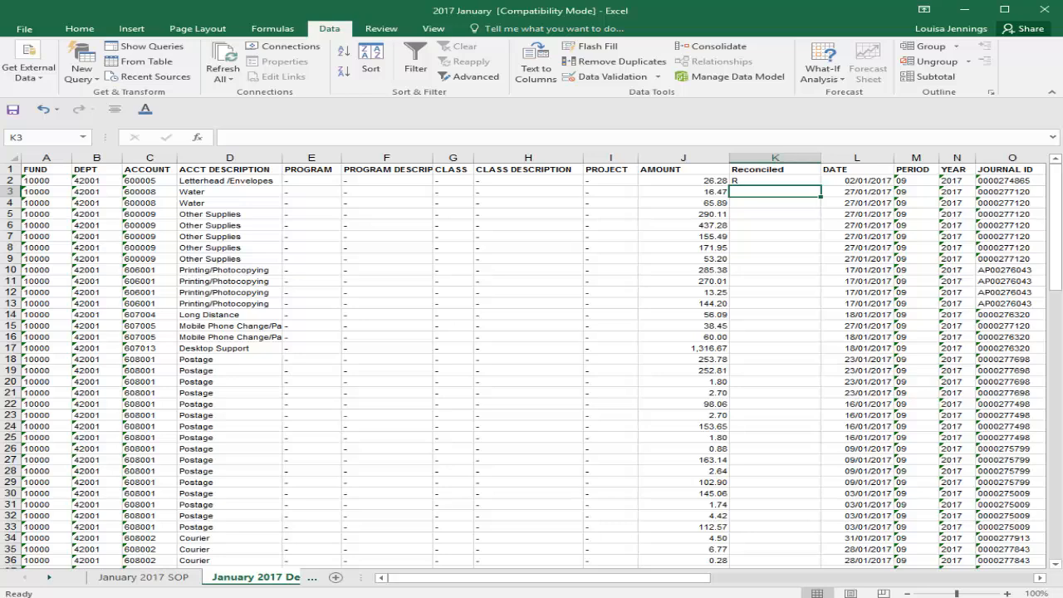
left_click(24, 28)
left_click(40, 161)
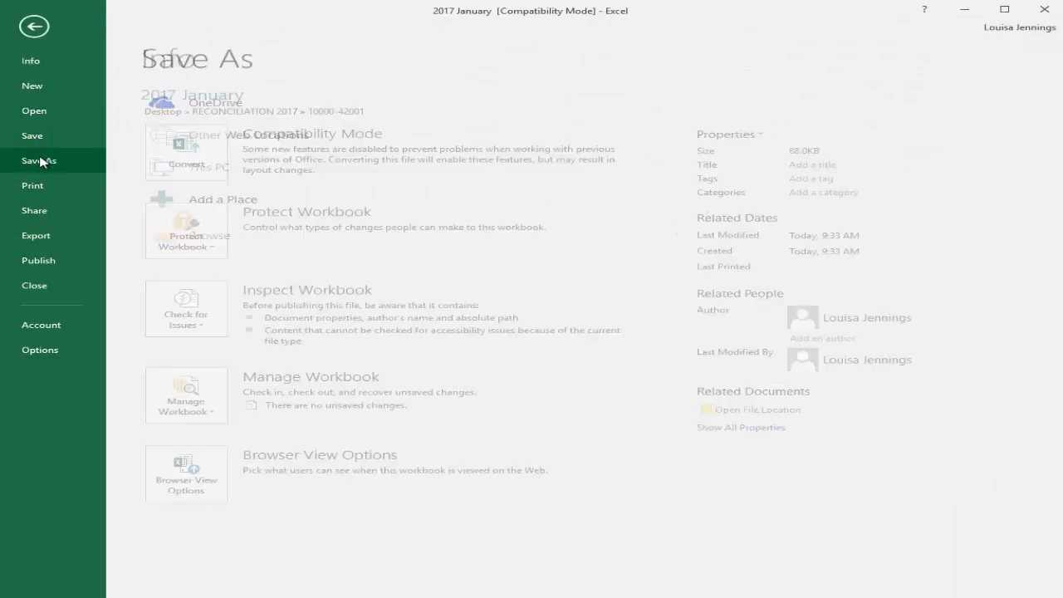
left_click(165, 239)
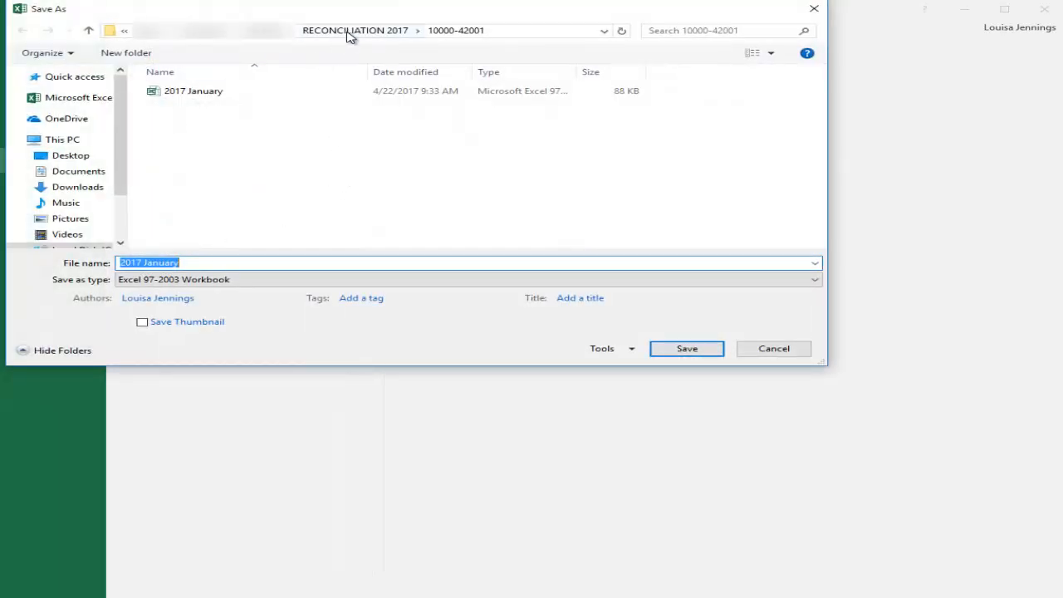
left_click(349, 33)
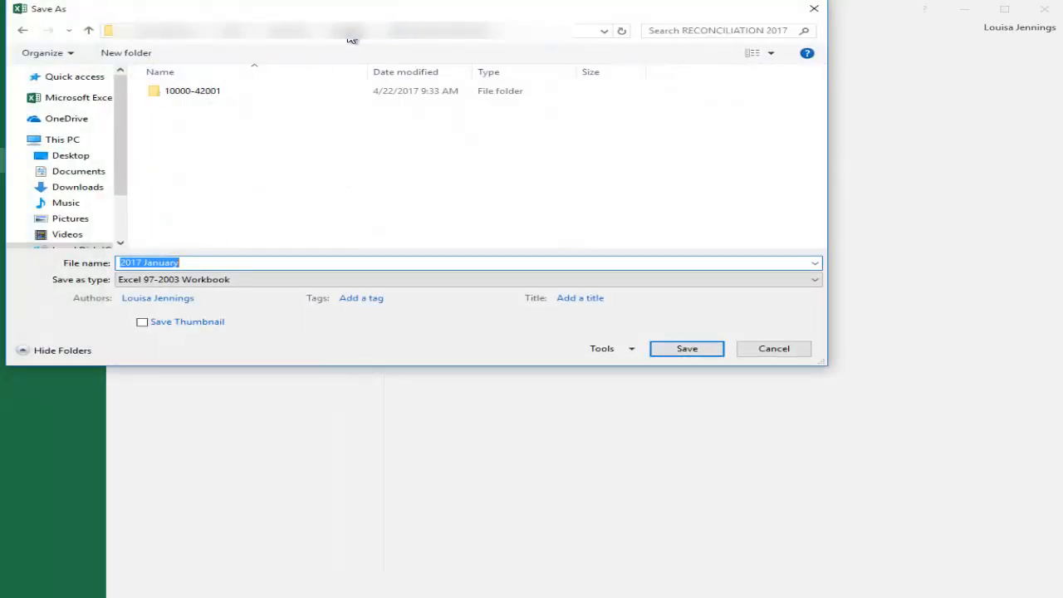
double_click(208, 93)
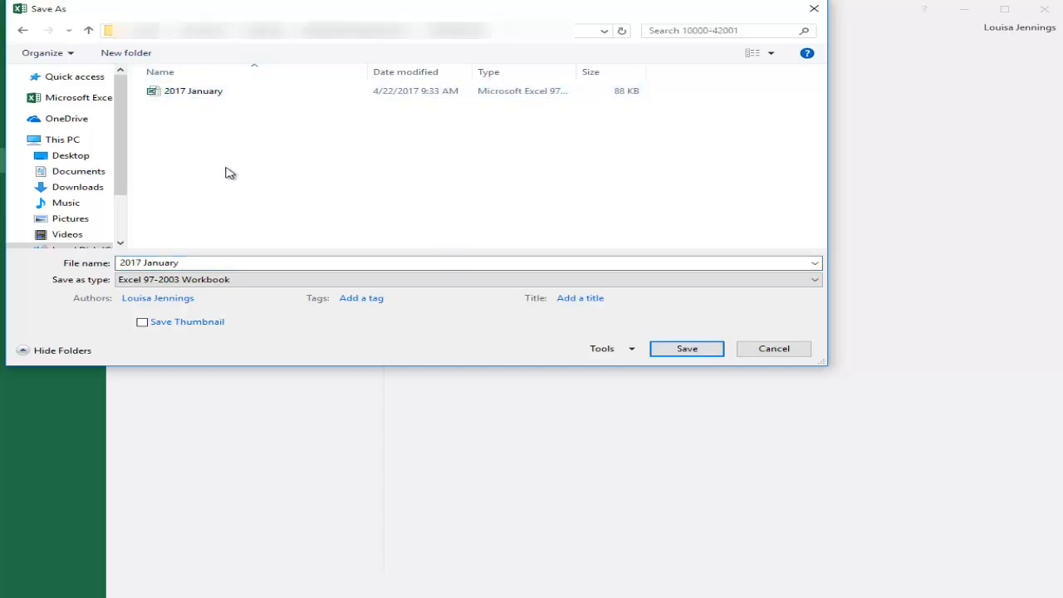